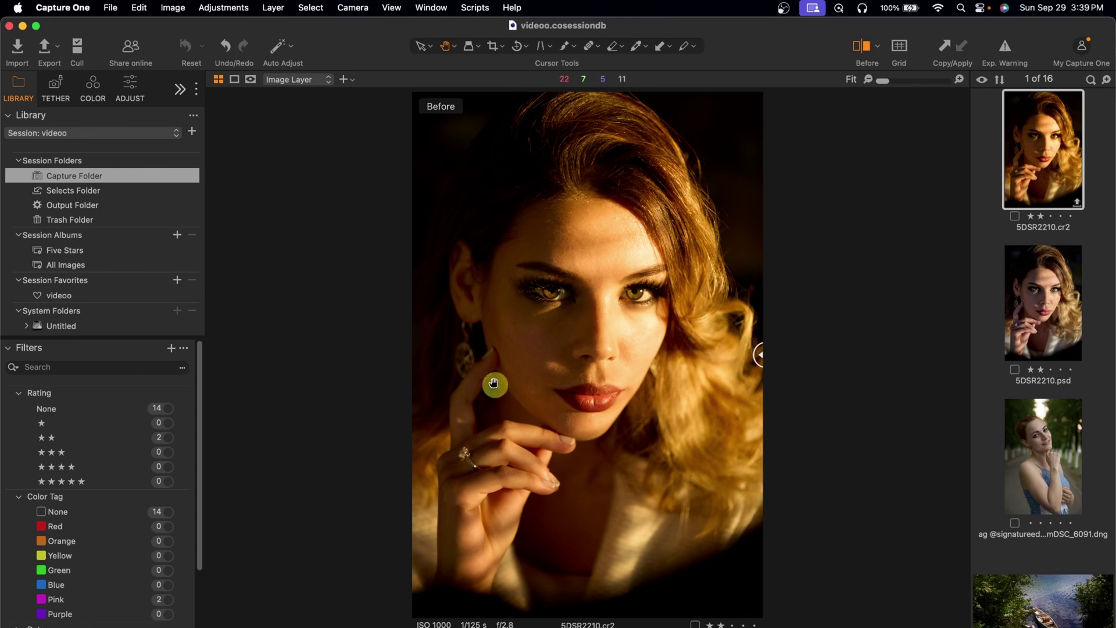
- In the After view, sample a neutral area to set Custom white balance 3920 K, tint 5.5
key(alt+super+4)
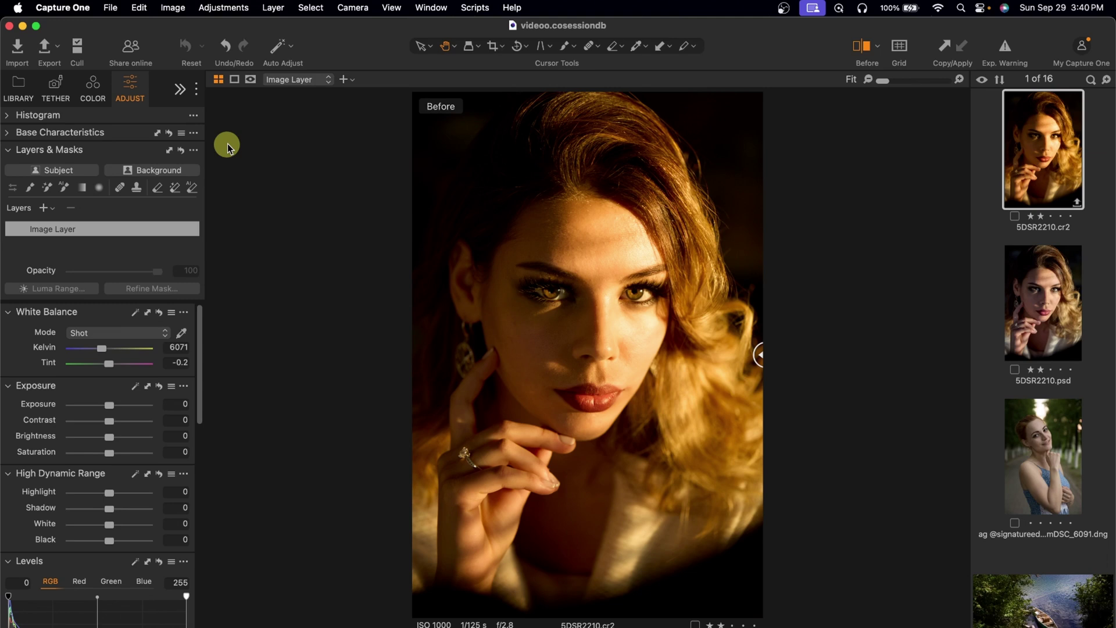
key(y)
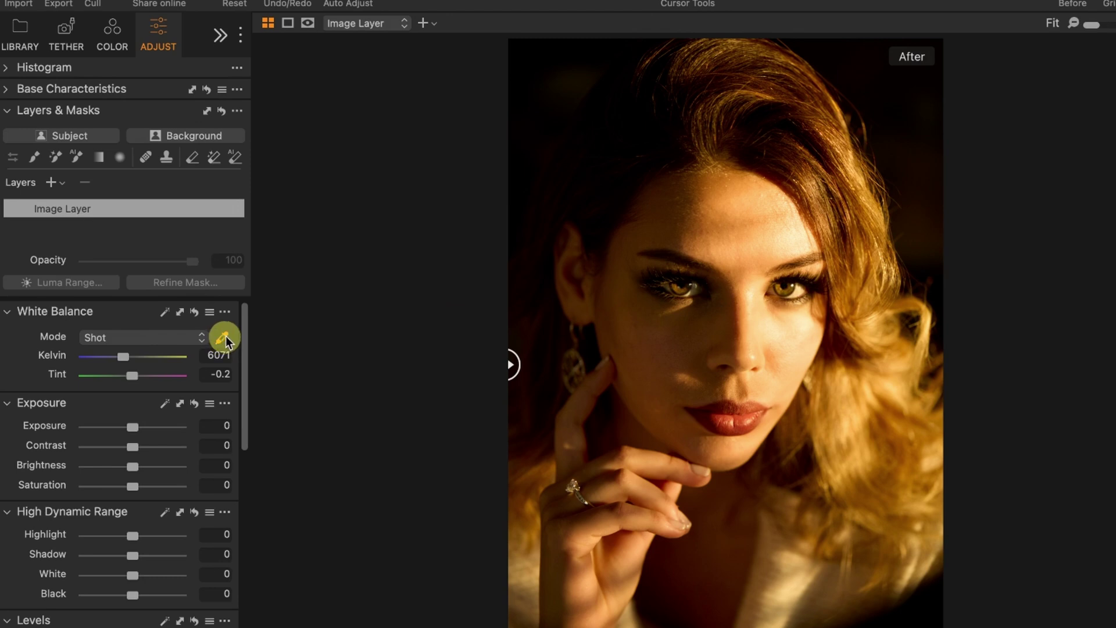
click(223, 339)
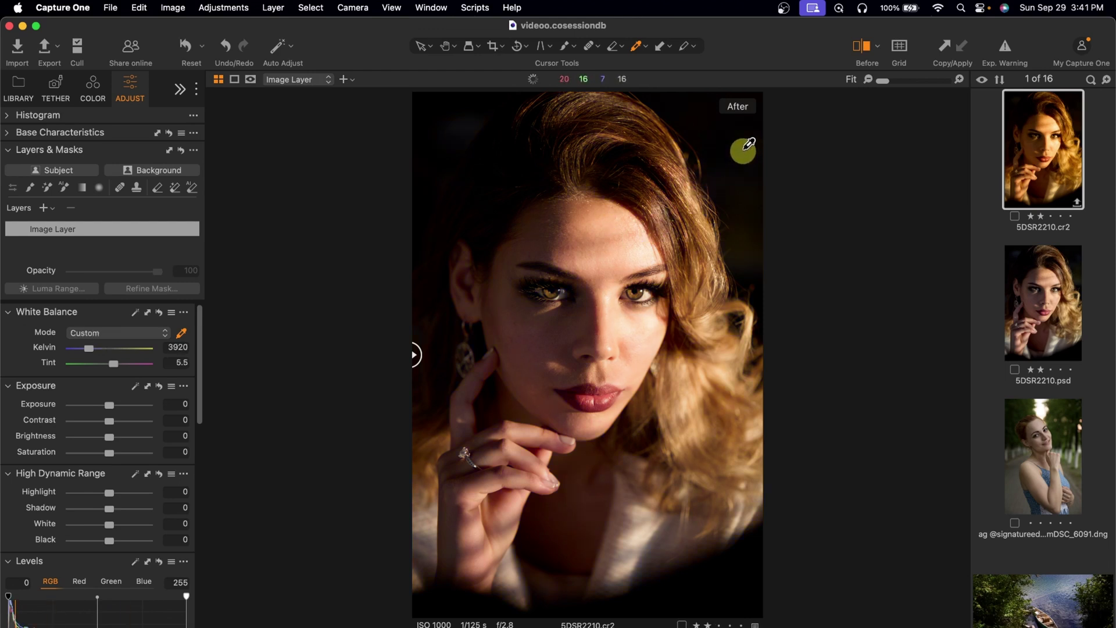
- Reset white balance and hand-set Kelvin to about 3831 with tint 2.9, comparing before and after
drag(419, 357, 346, 414)
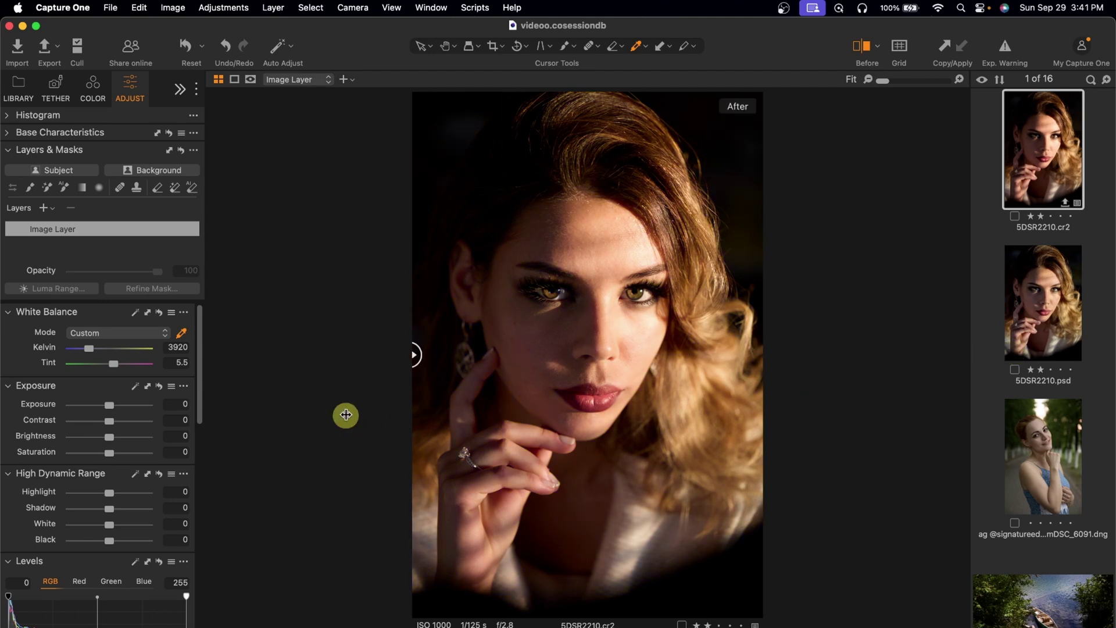
click(190, 52)
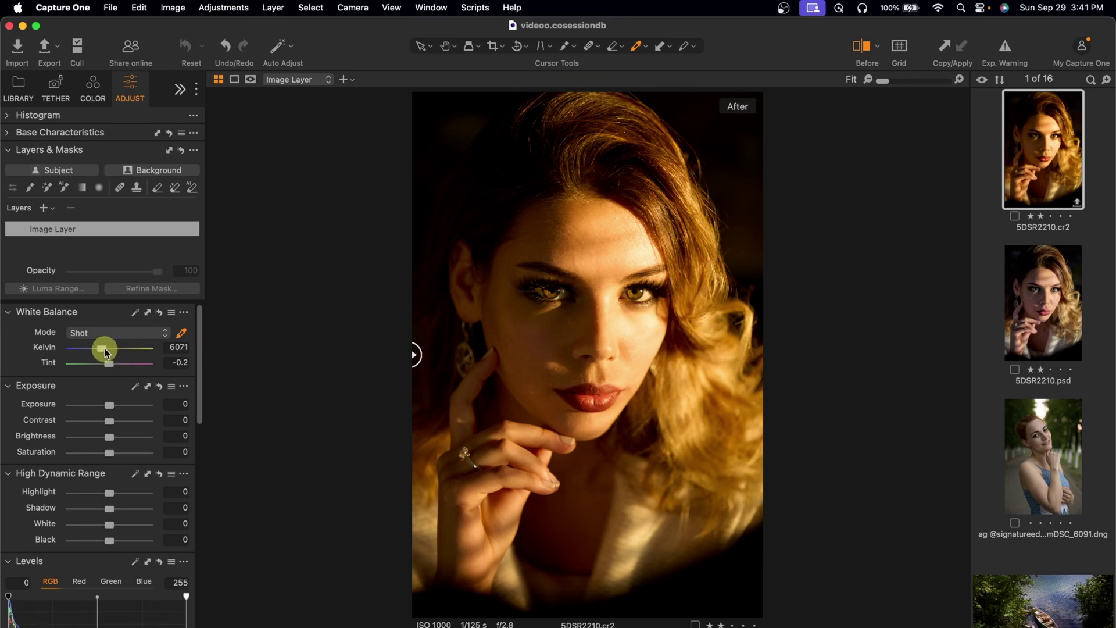
drag(102, 348, 97, 350)
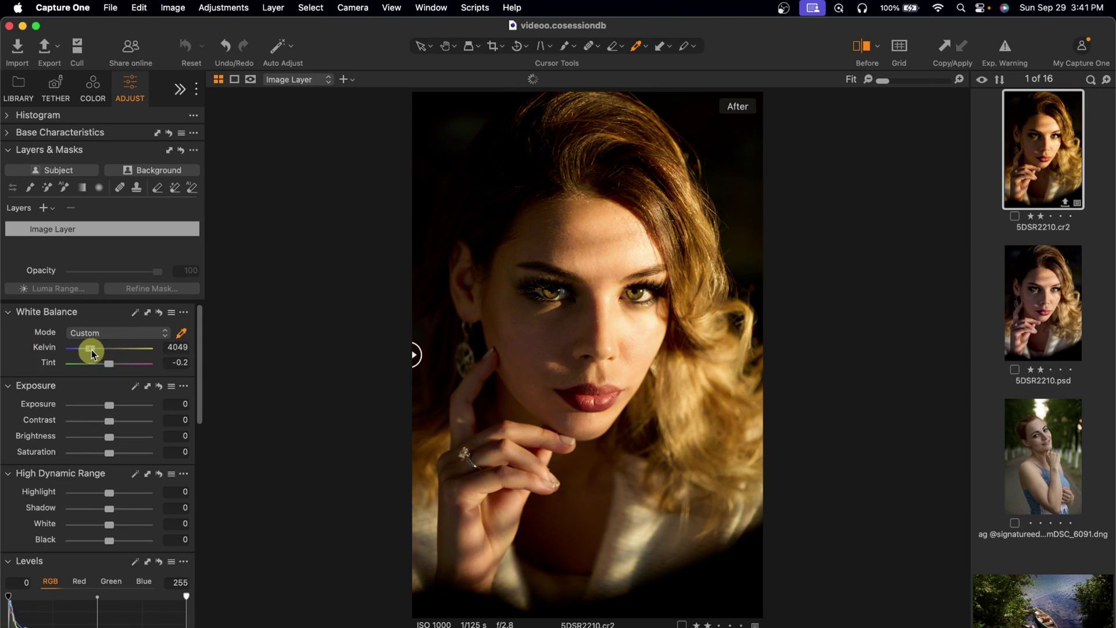
drag(92, 354, 92, 352)
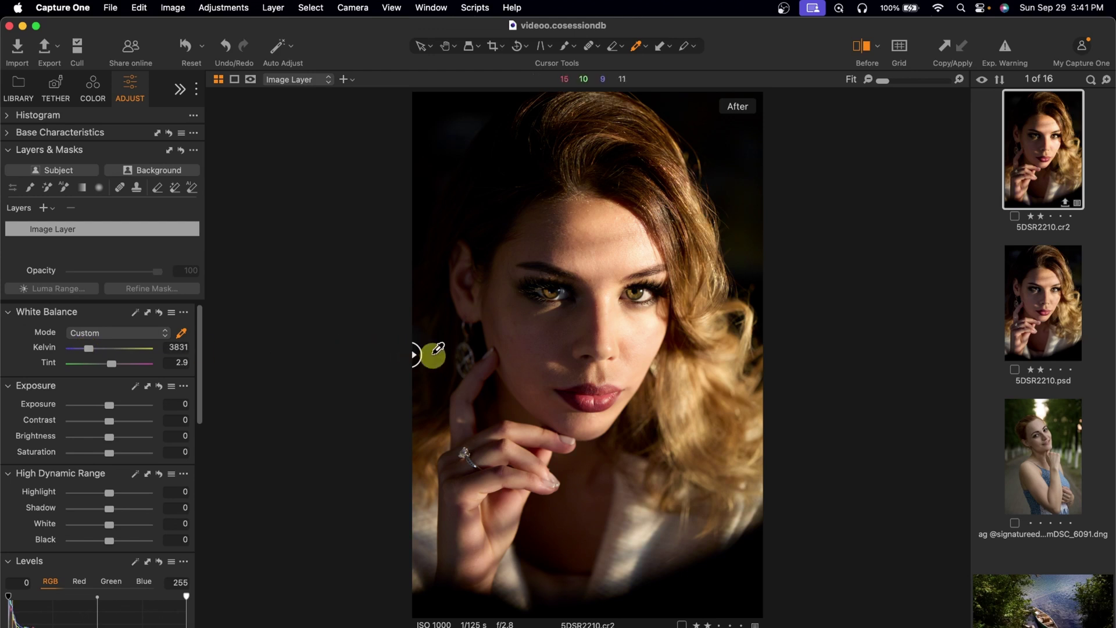
drag(413, 354, 361, 344)
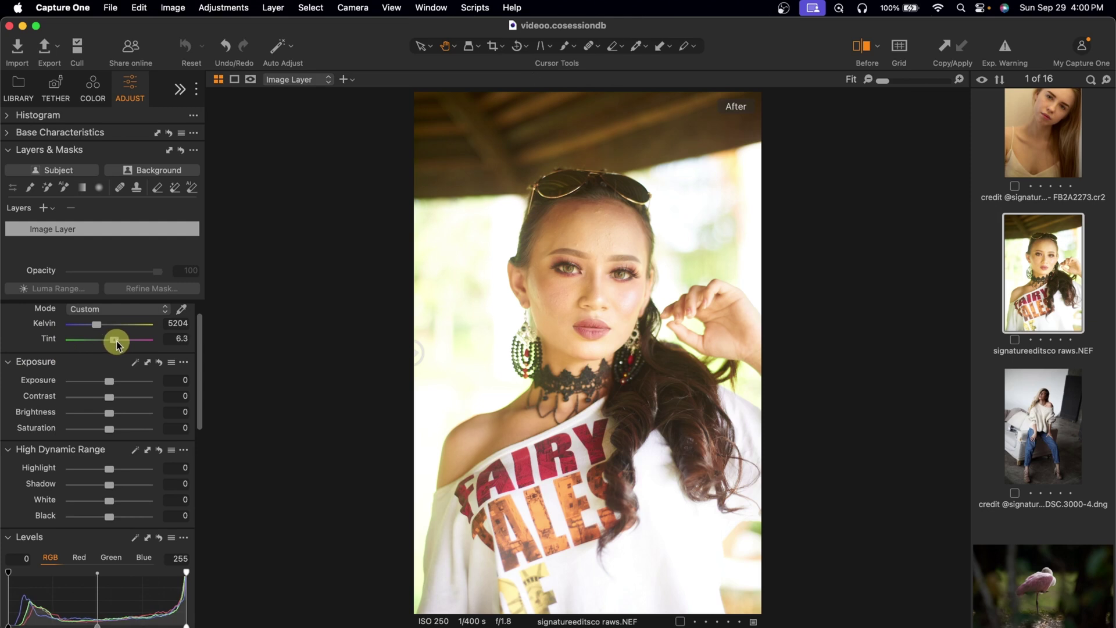
- Set the second portrait to 4728 K, tint 6.7, exposure -0.32 and HDR highlights -70
click(100, 326)
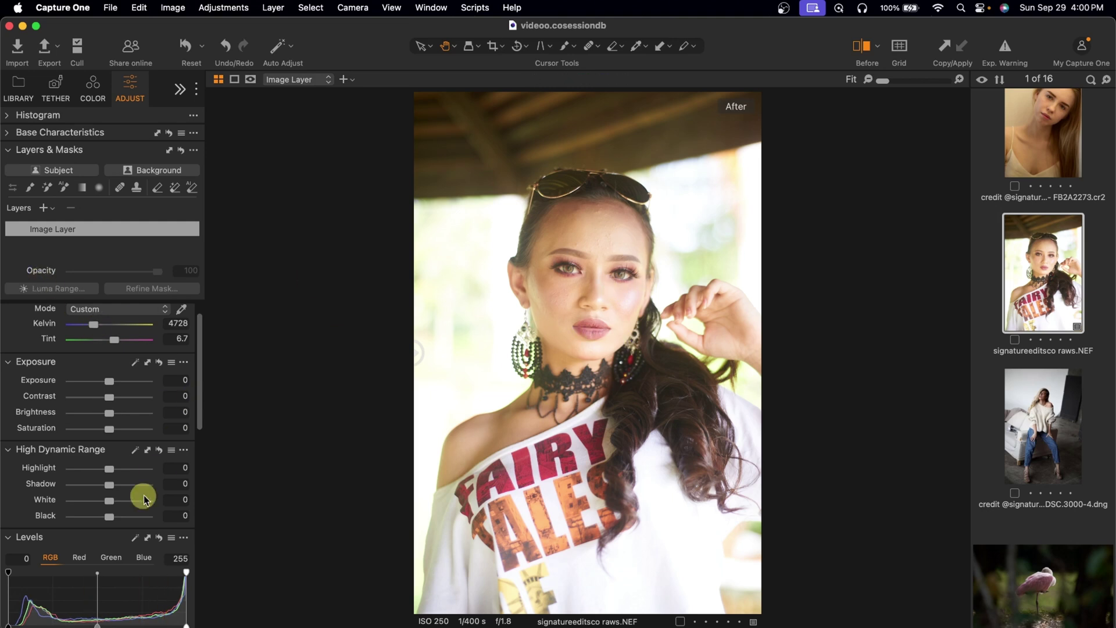
drag(111, 384, 106, 384)
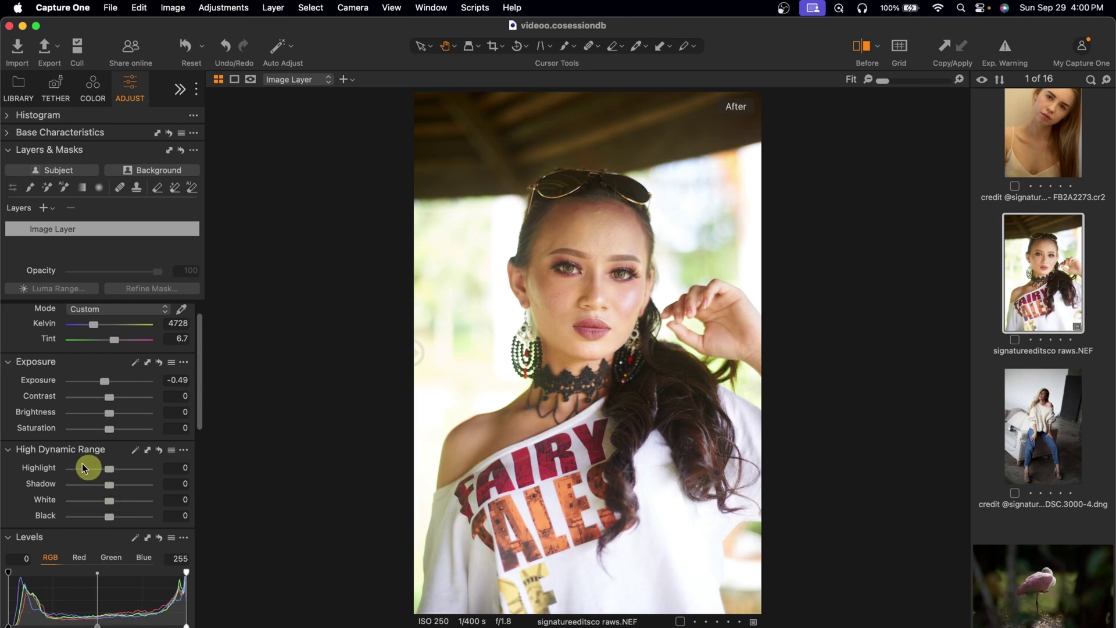
drag(108, 471, 83, 472)
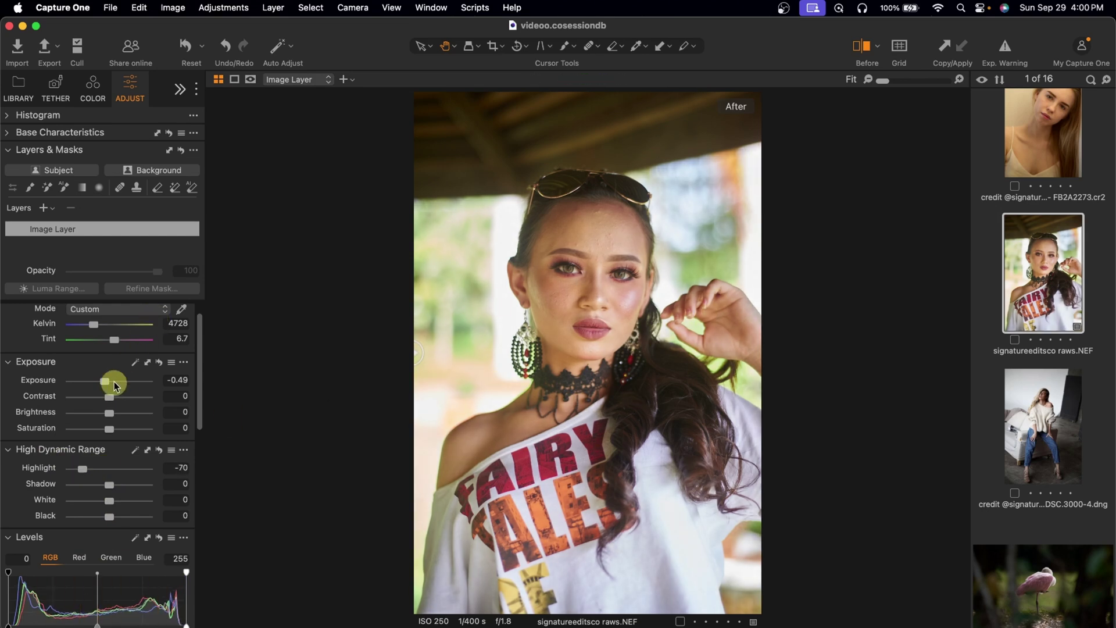
drag(106, 381, 107, 381)
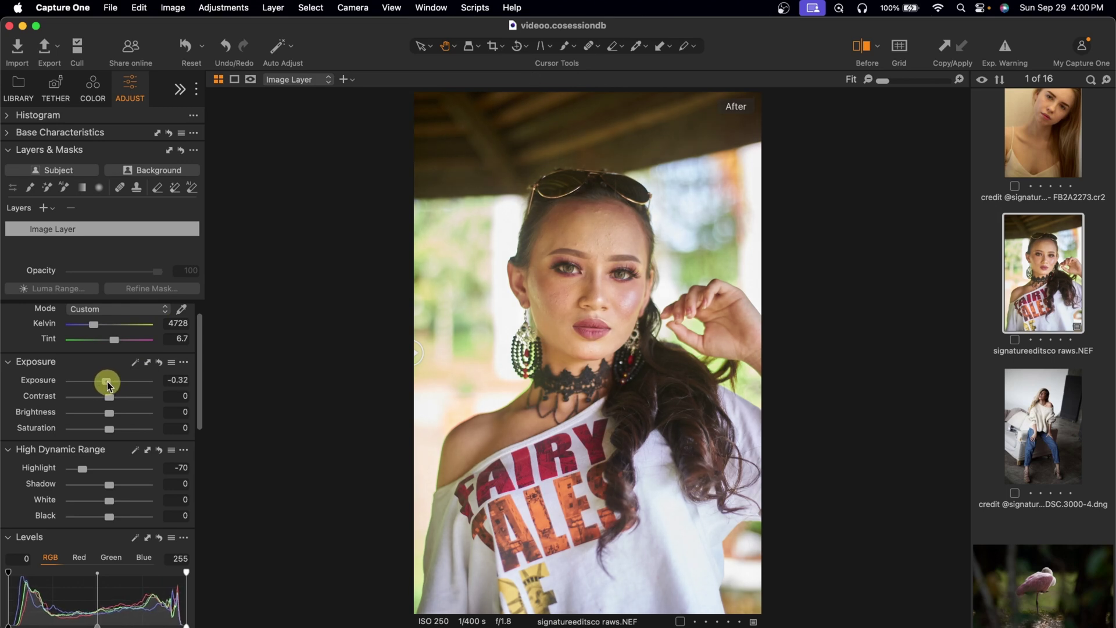
scroll(107, 498, down, 2)
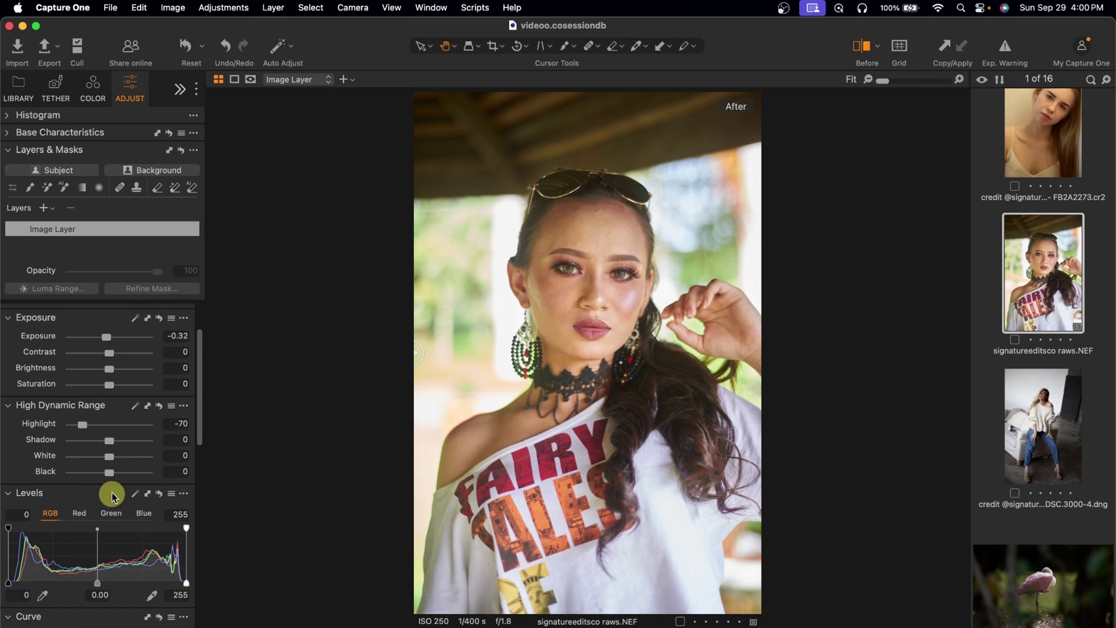
scroll(105, 587, down, 1)
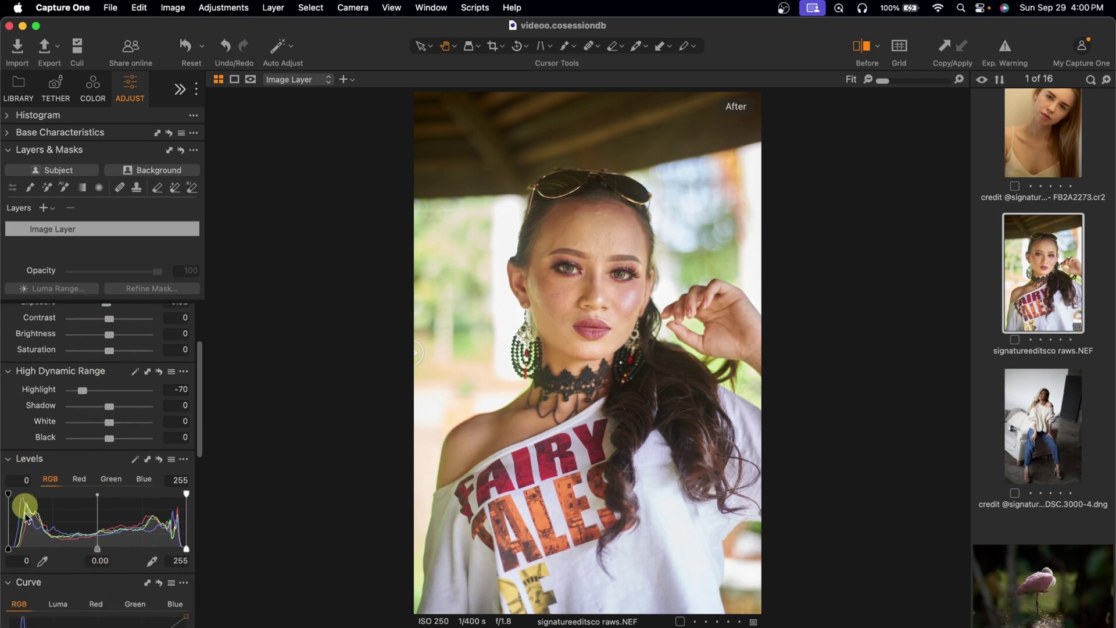
drag(10, 549, 12, 548)
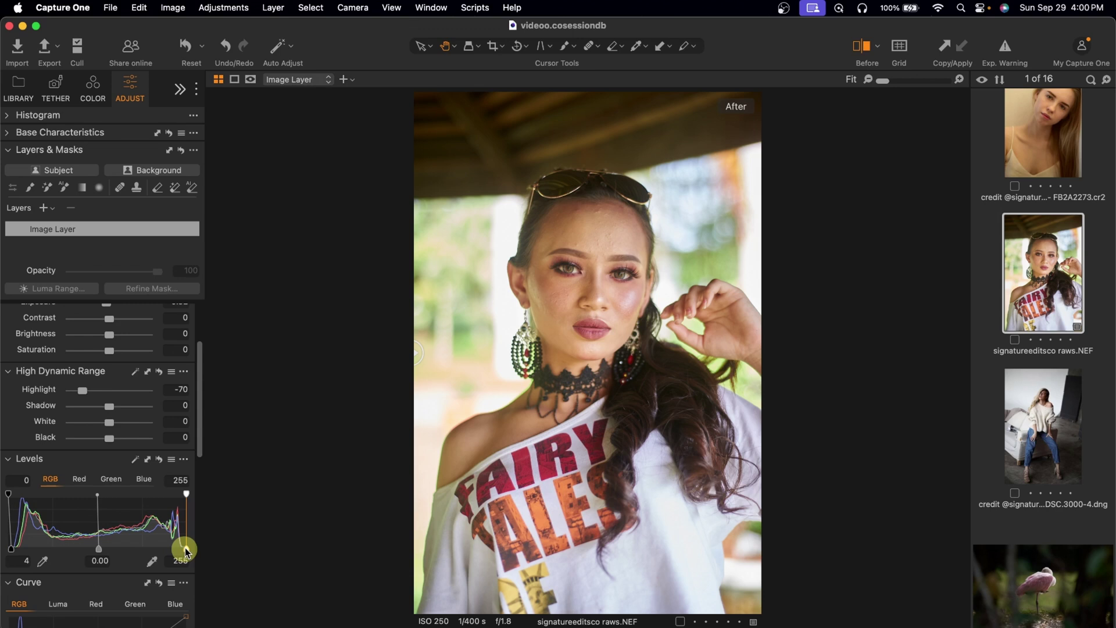
drag(176, 549, 176, 549)
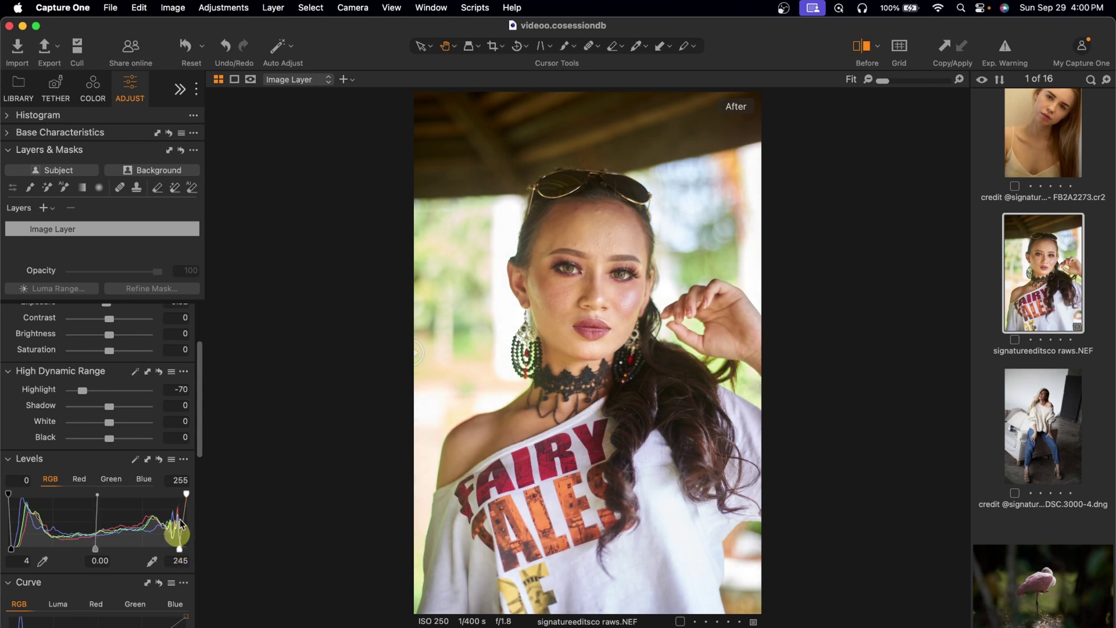
scroll(125, 465, up, 1)
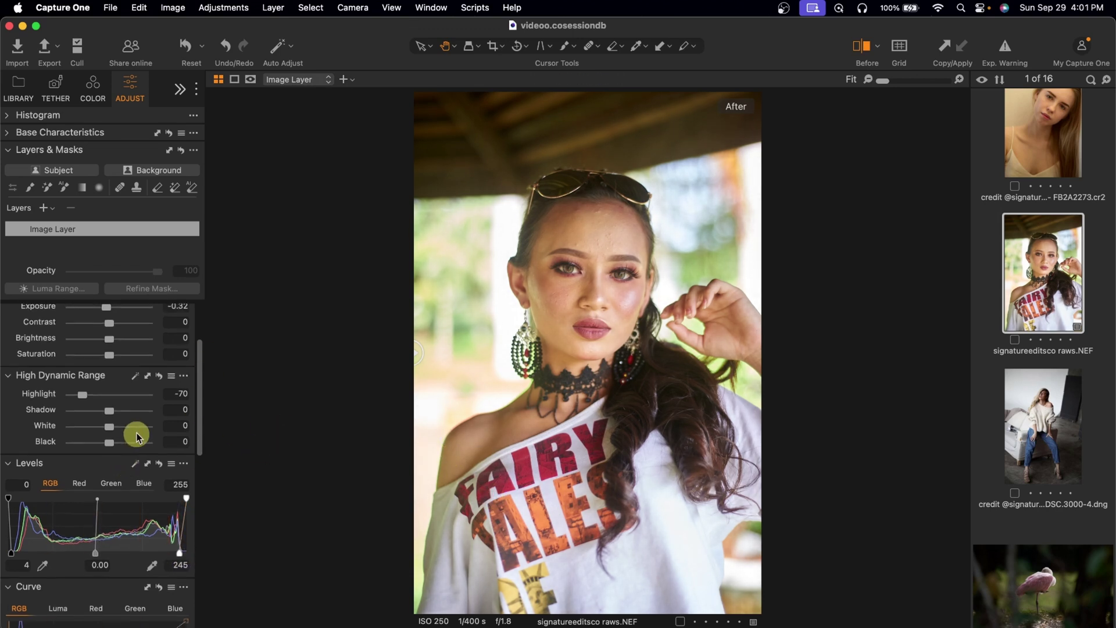
scroll(137, 436, up, 5)
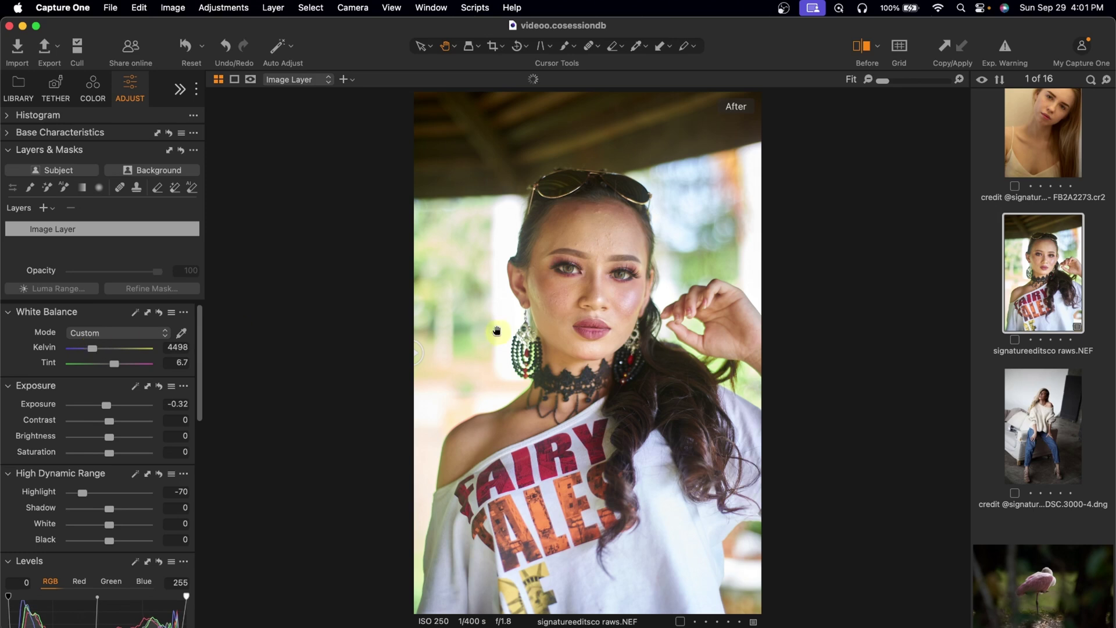
- Drag the Before/After split across the fairy-tale portrait to compare the original with the grade
drag(419, 357, 329, 368)
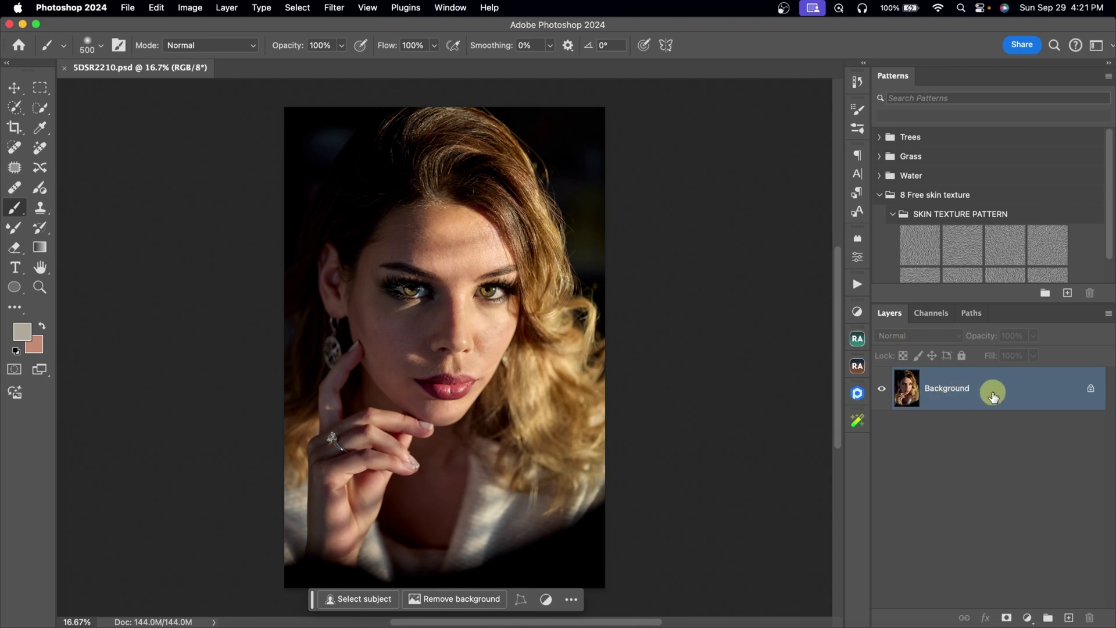
- Duplicate the Background layer as Layer 1 and apply the Camera Raw Filter to it
key(super+j)
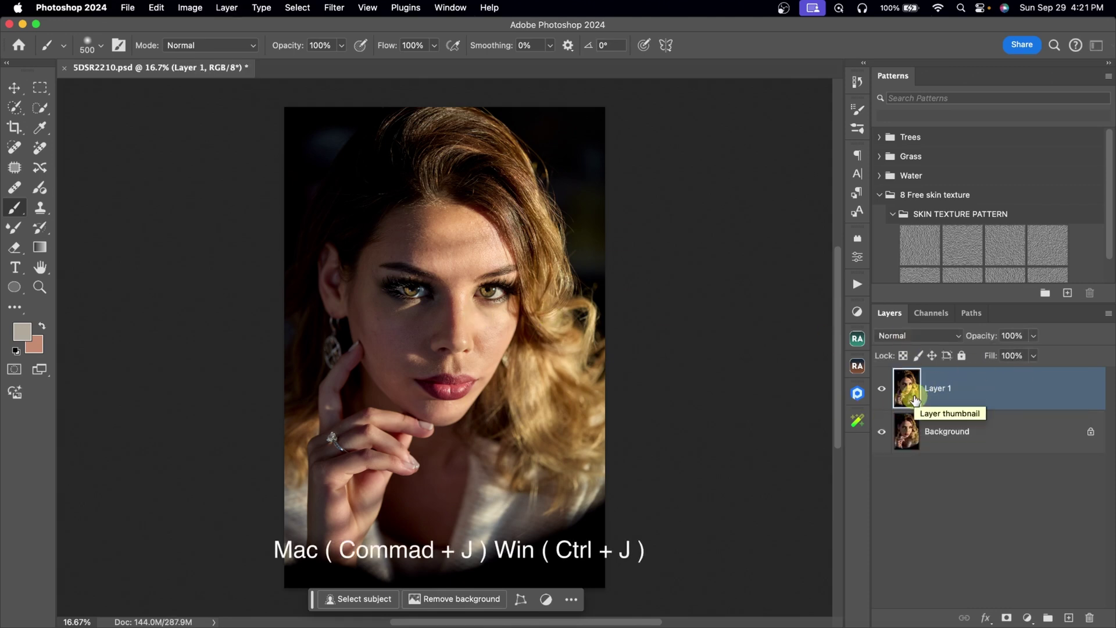
click(335, 8)
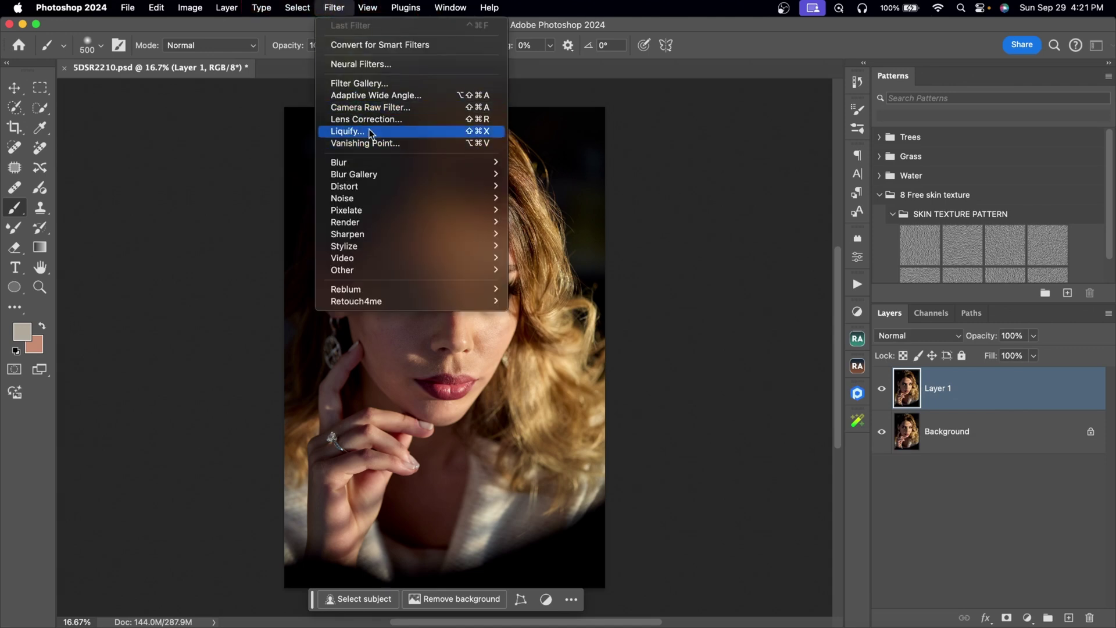
click(385, 107)
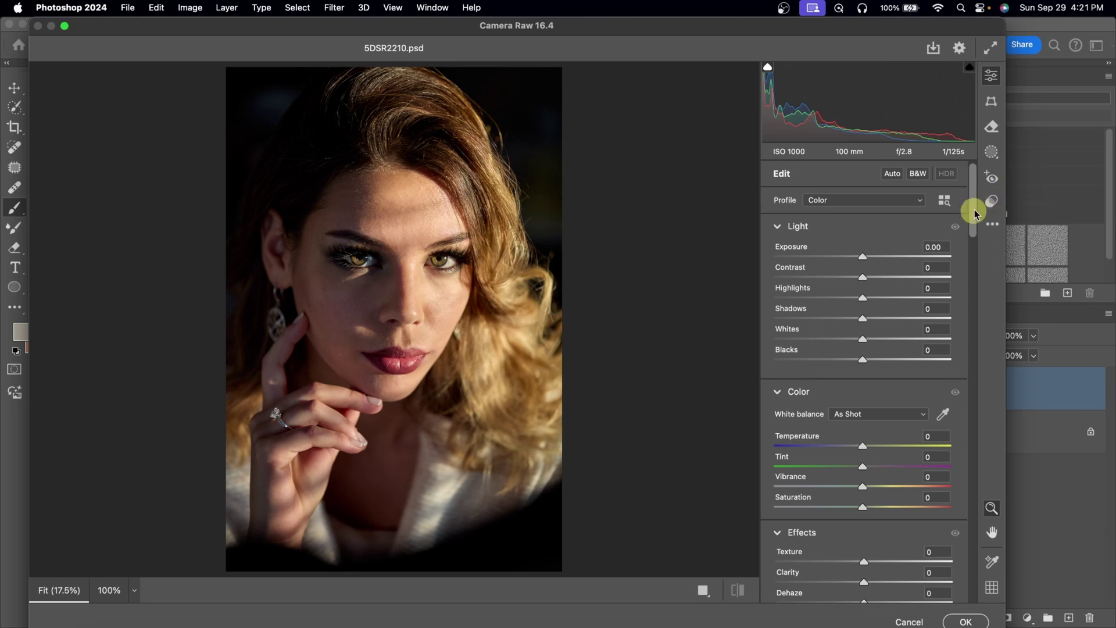
- In Calibration, set Blue Primary saturation to +35 and hue to -5
drag(974, 221, 972, 570)
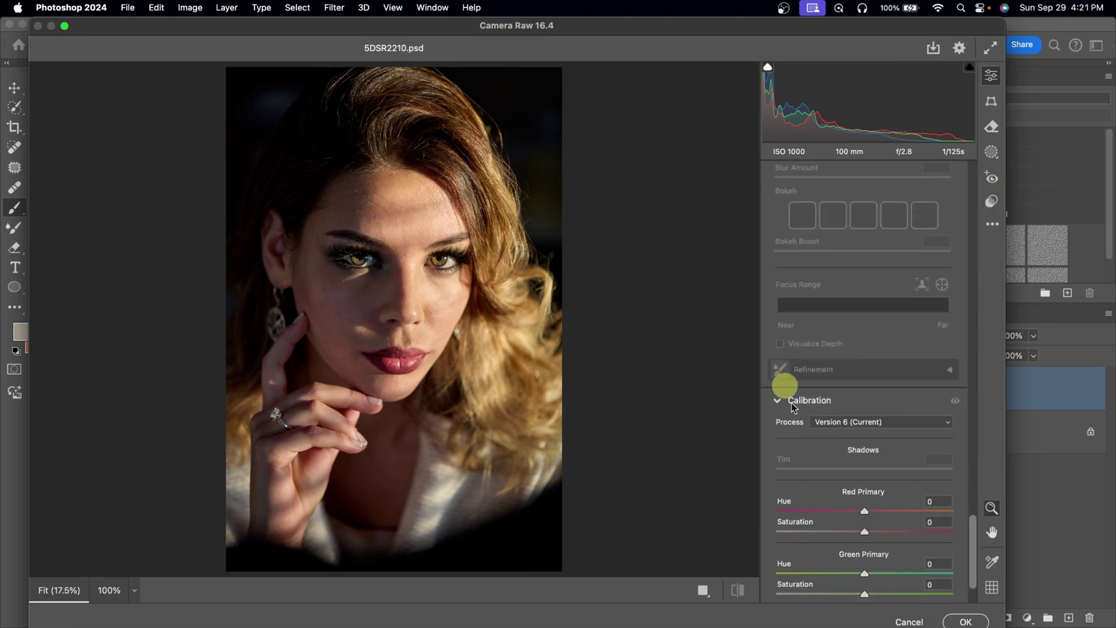
drag(972, 531, 974, 588)
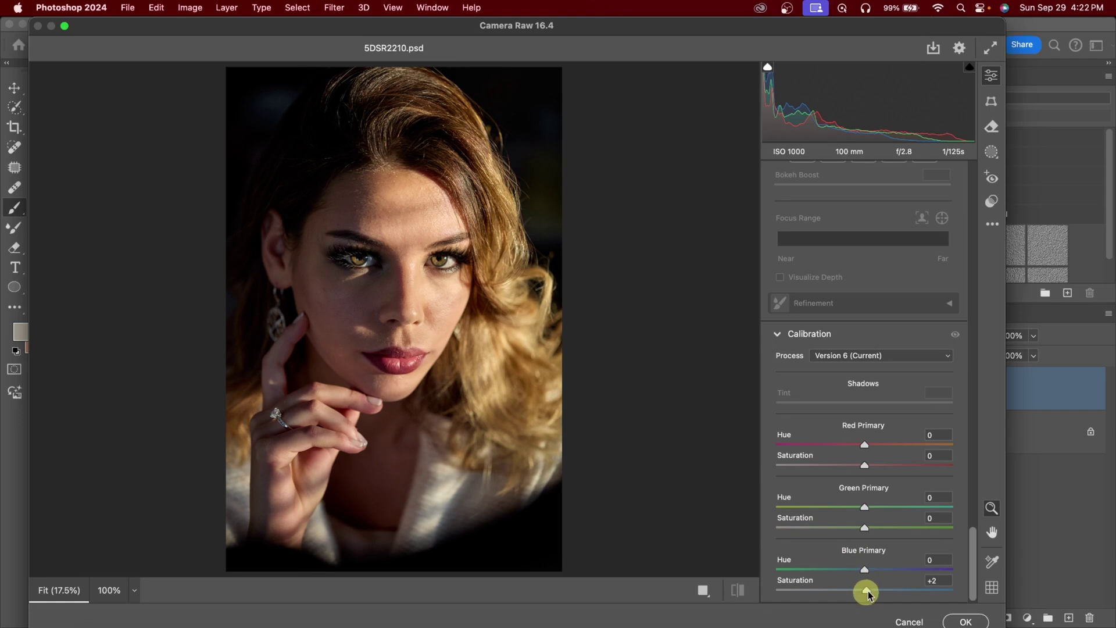
drag(874, 592, 900, 593)
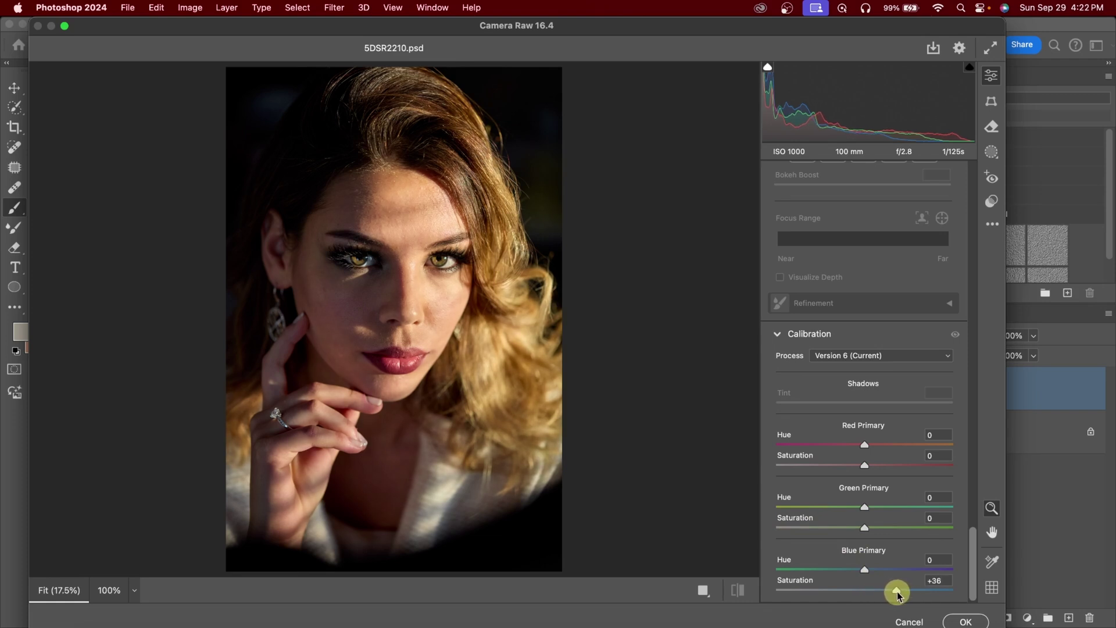
drag(900, 593, 895, 591)
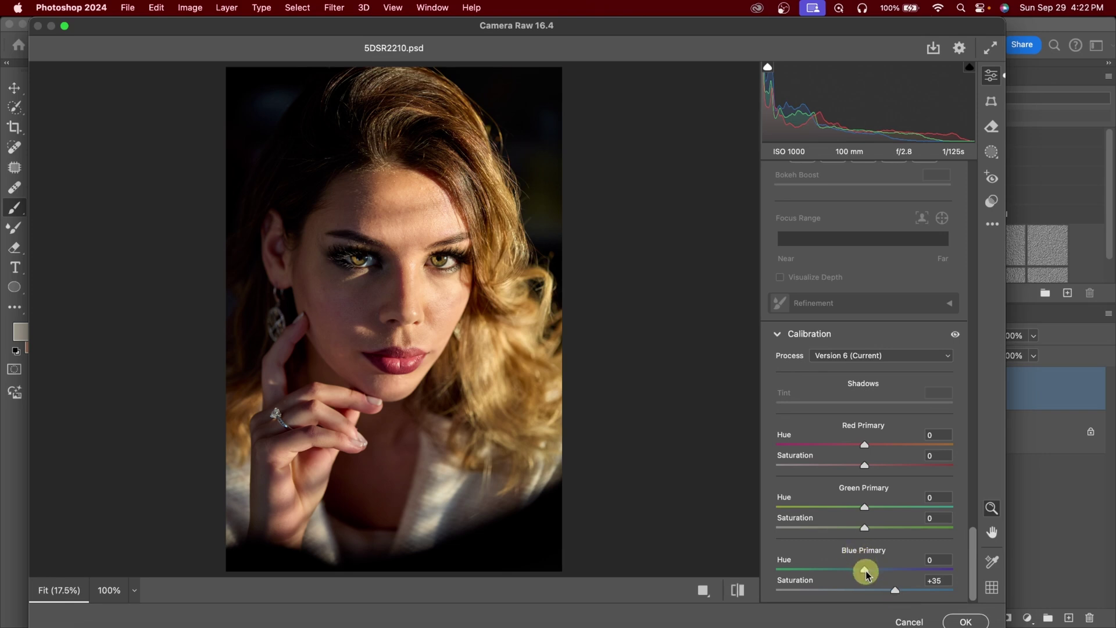
mouse_move(879, 574)
mouse_down()
mouse_move(917, 573)
mouse_move(817, 574)
mouse_move(892, 576)
mouse_move(860, 578)
mouse_move(873, 581)
mouse_up()
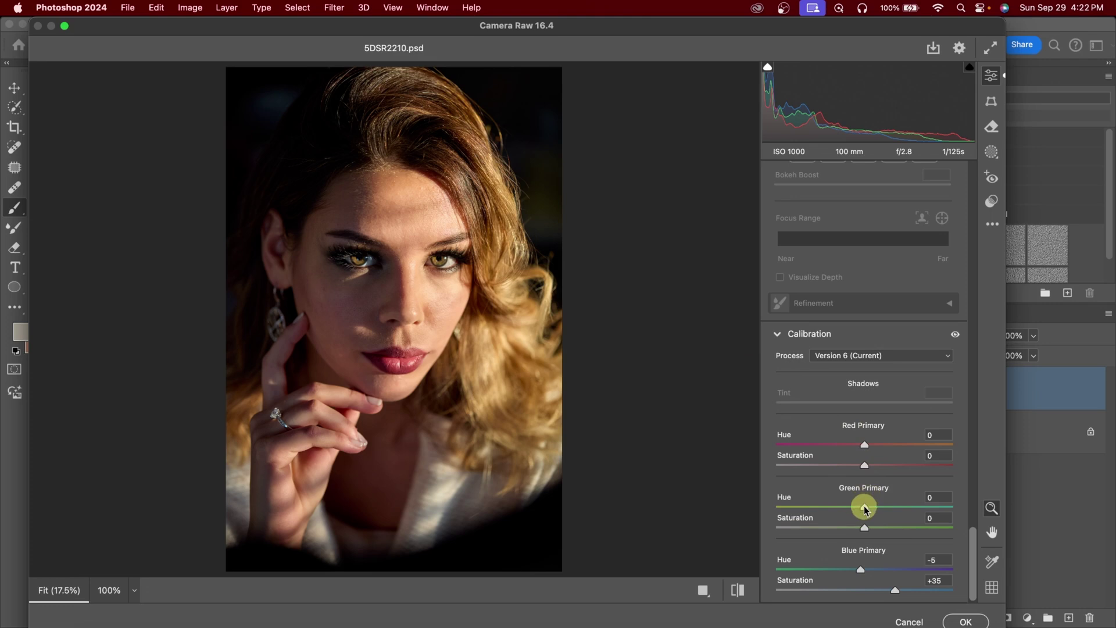
- Set Green Primary hue to +5 and Red Primary saturation to +4
mouse_move(864, 509)
mouse_down()
mouse_move(825, 509)
mouse_move(866, 510)
mouse_up()
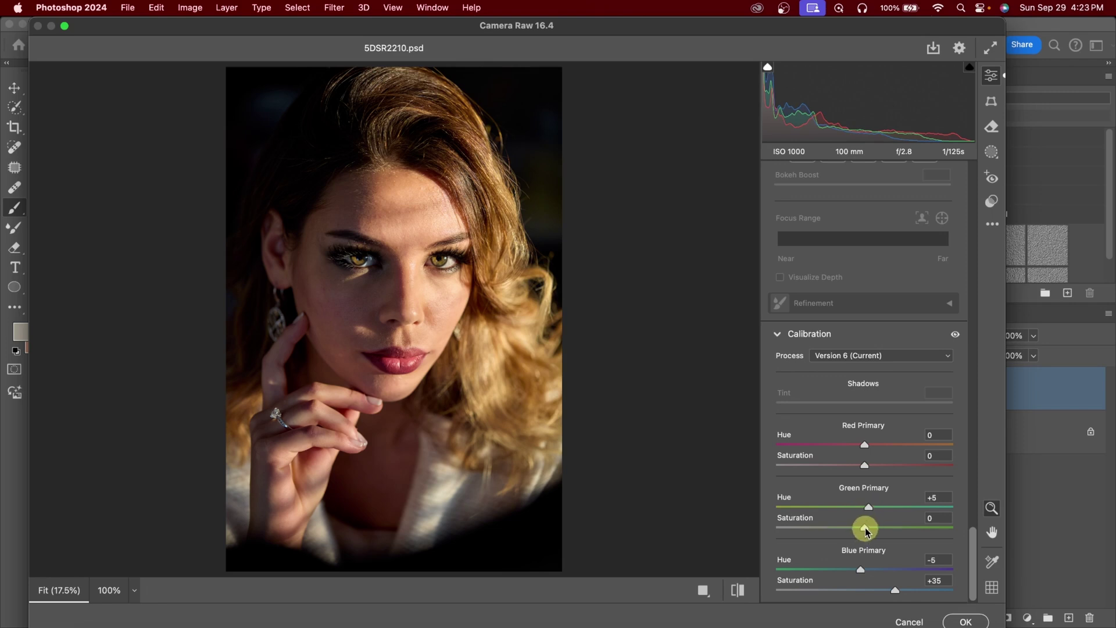
mouse_move(866, 530)
mouse_down()
mouse_move(874, 530)
mouse_move(852, 530)
mouse_move(870, 532)
mouse_up()
drag(864, 447, 867, 471)
click(866, 468)
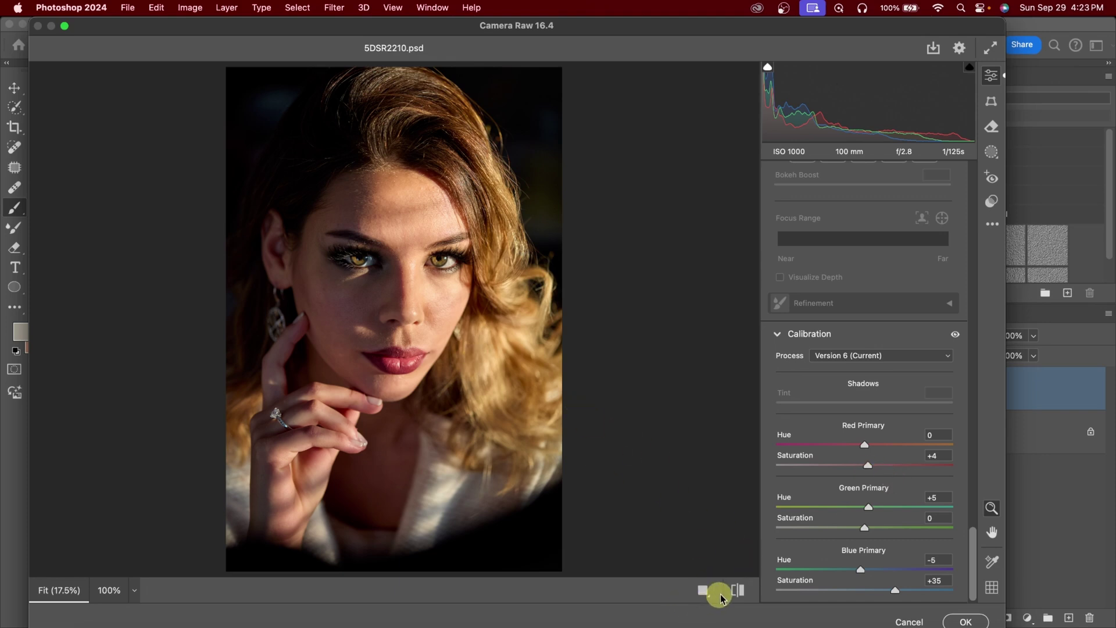
- Compare the calibrated portrait with the uncalibrated original, zoomed in on the face and eyes
click(737, 591)
click(736, 592)
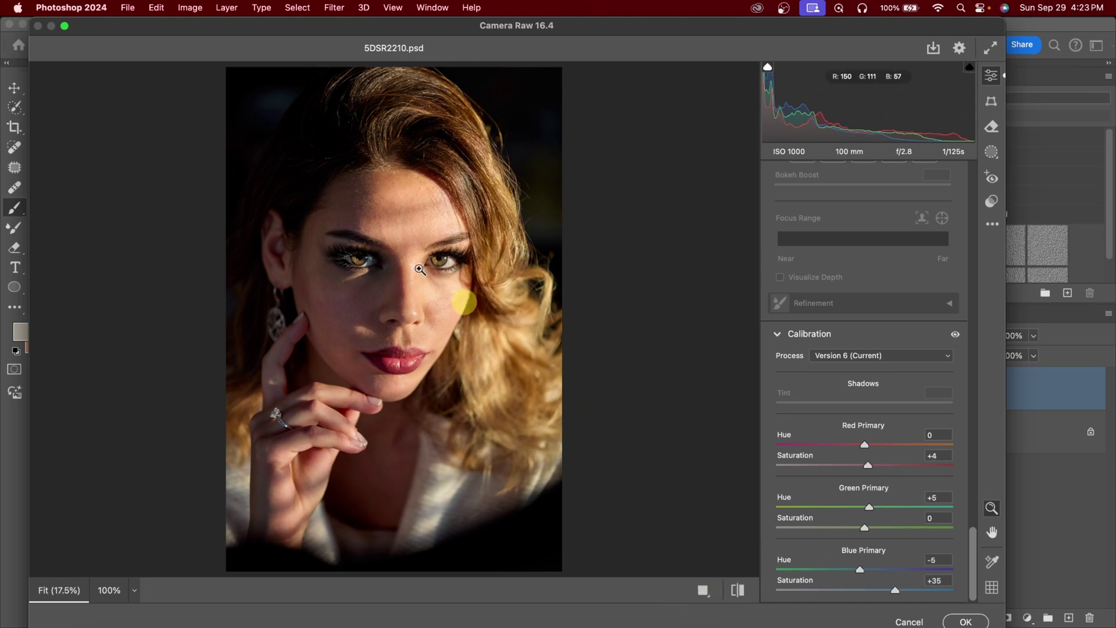
drag(410, 260, 495, 294)
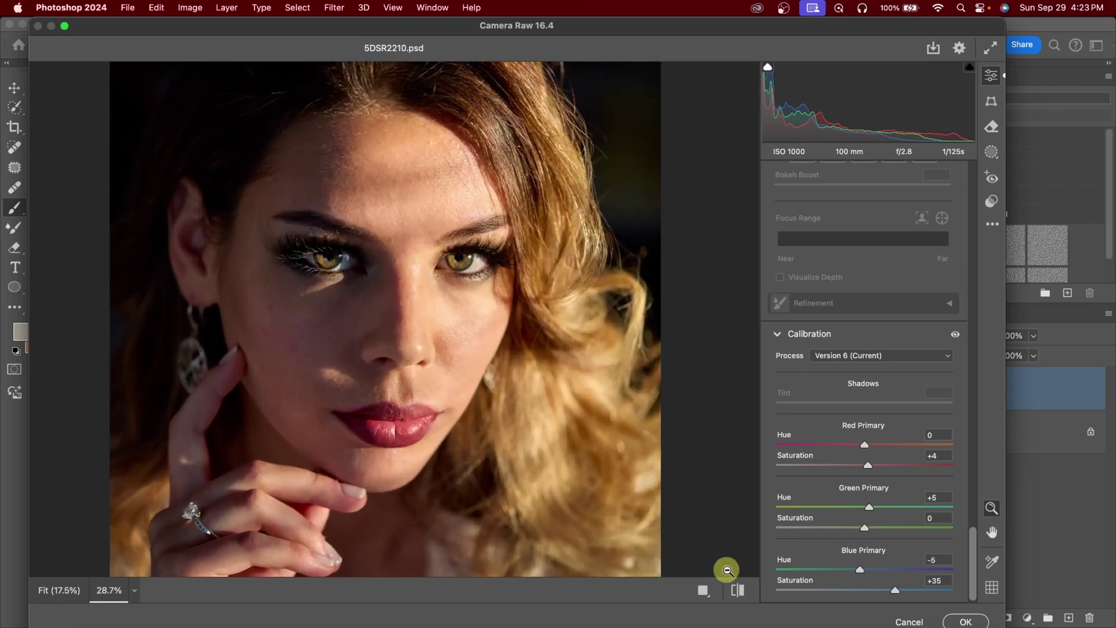
click(737, 590)
click(737, 590)
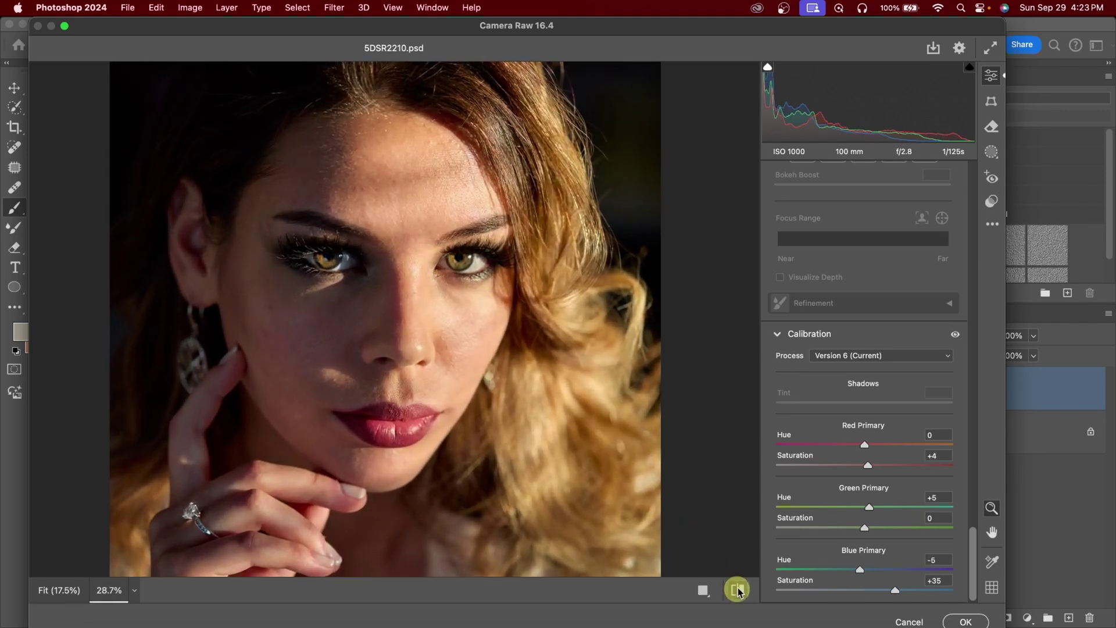
- Raise Vibrance to +15 and compare it against the original colours
scroll(973, 476, up, 3)
drag(974, 457, 949, 75)
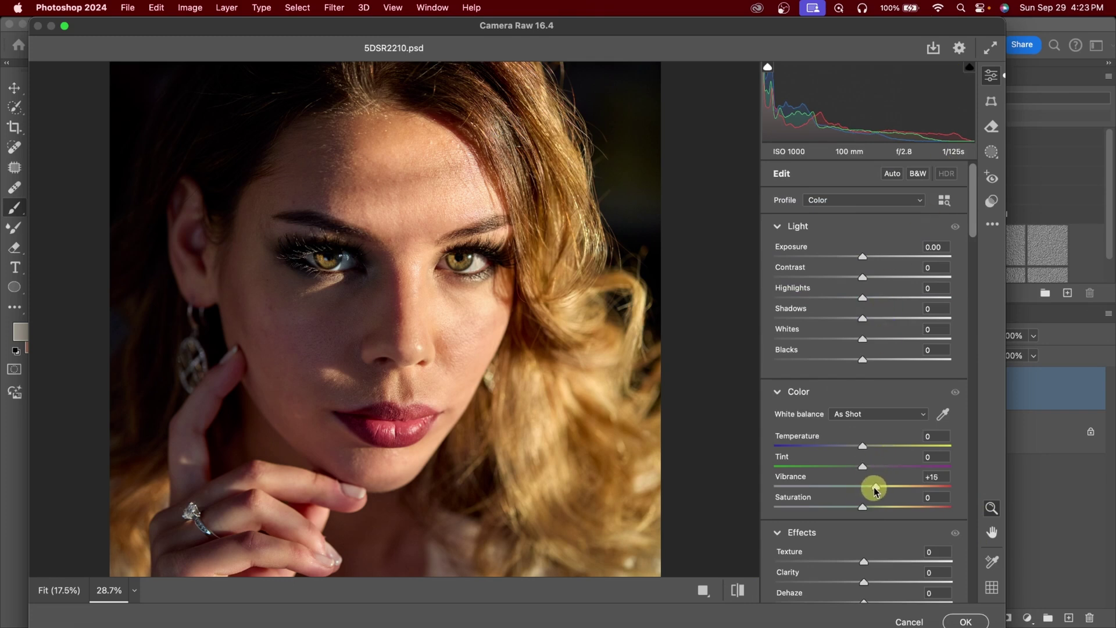
click(737, 590)
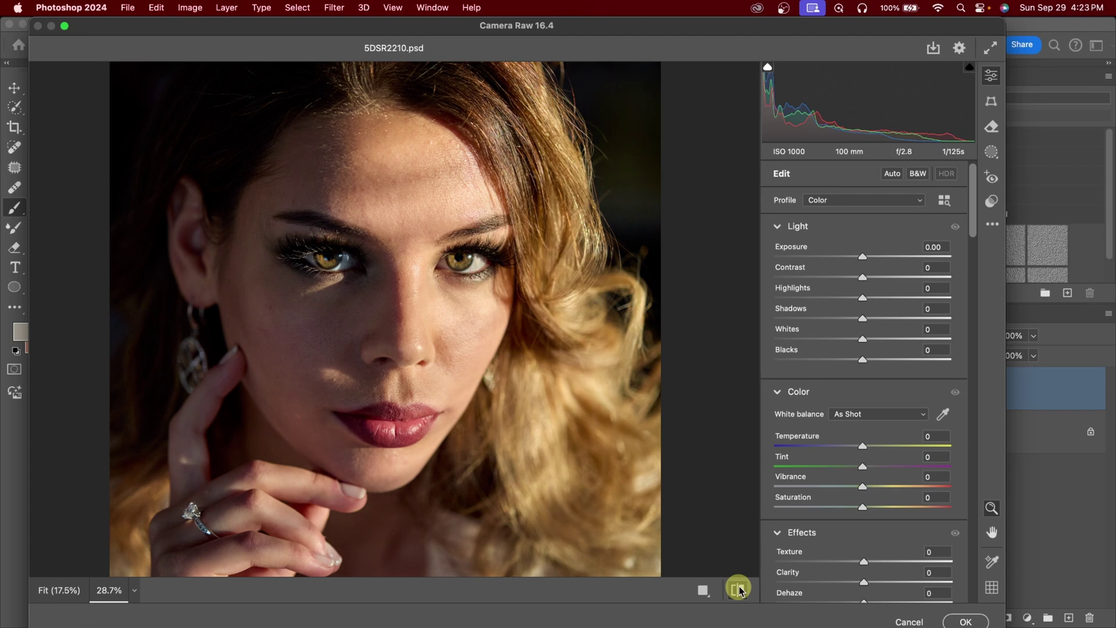
click(737, 590)
click(737, 590)
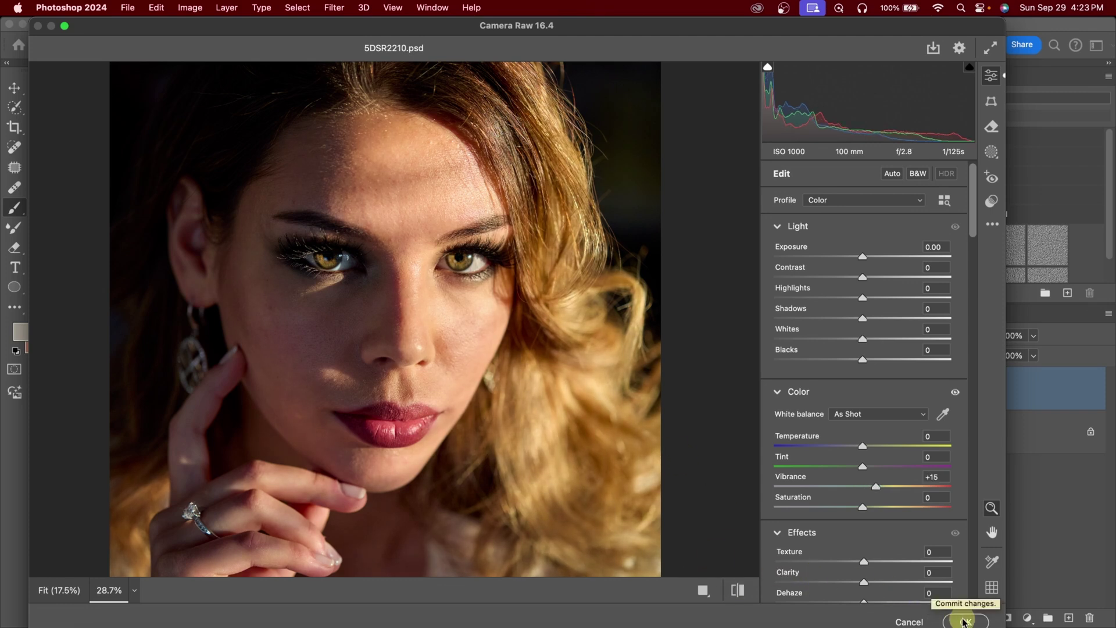